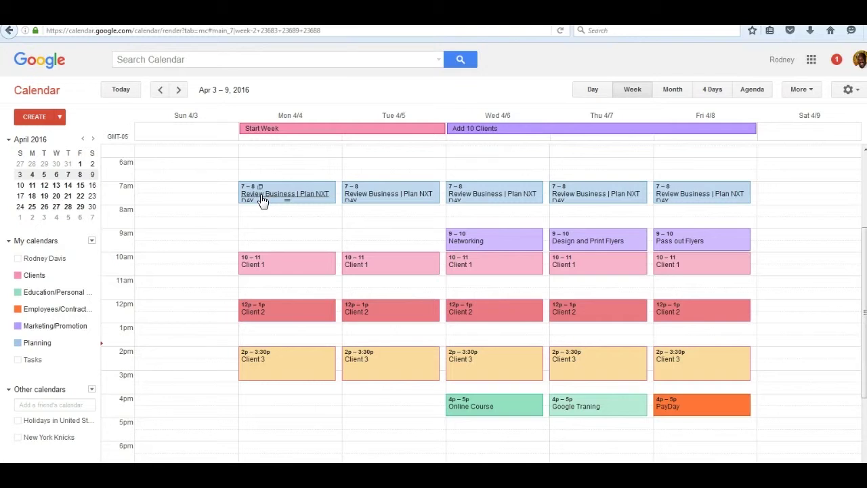
Open the Monday 7–8 'Review Business | Plan NXT DAY' event's edit page from Week view.
left_click(270, 198)
double_click(278, 196)
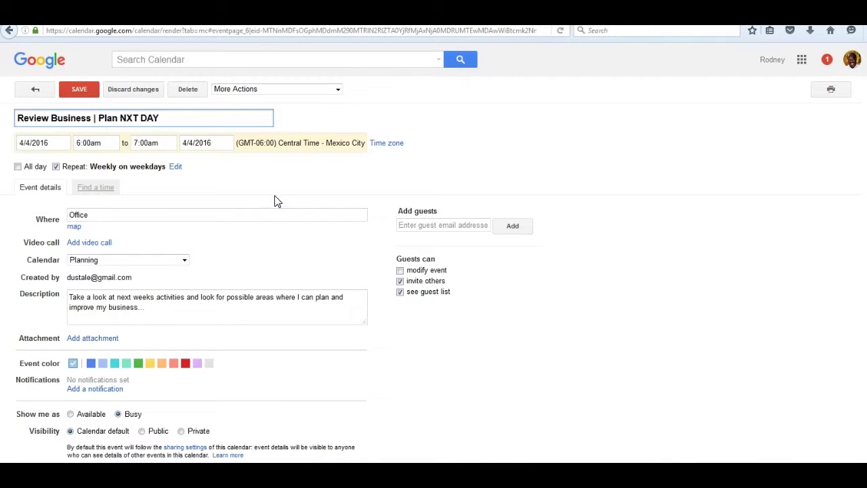
left_click(266, 200)
left_click(43, 139)
left_click(149, 196)
left_click(58, 175)
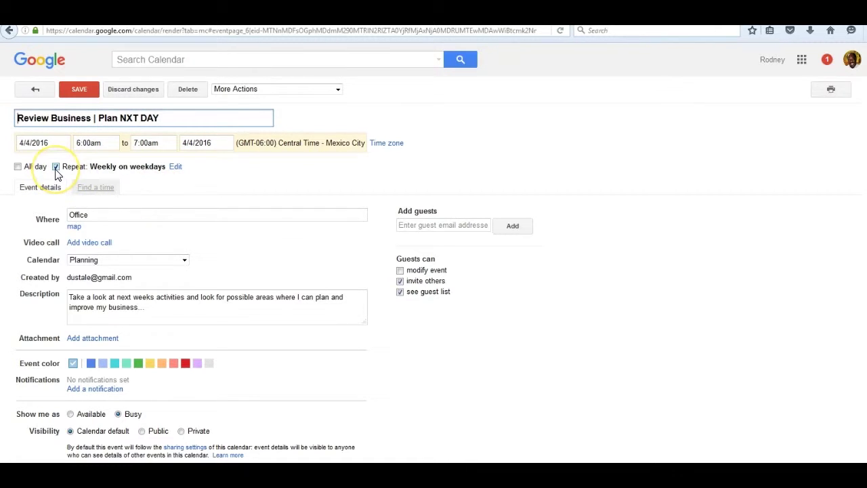
left_click(176, 170)
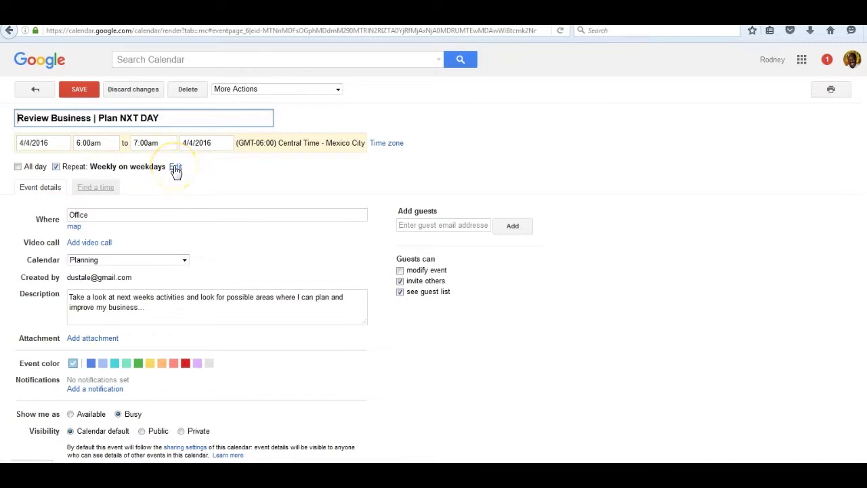
left_click(175, 168)
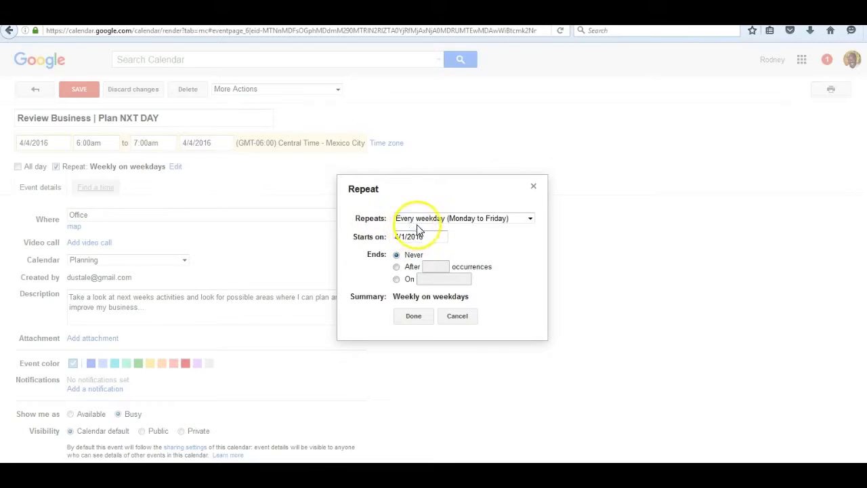
left_click(531, 220)
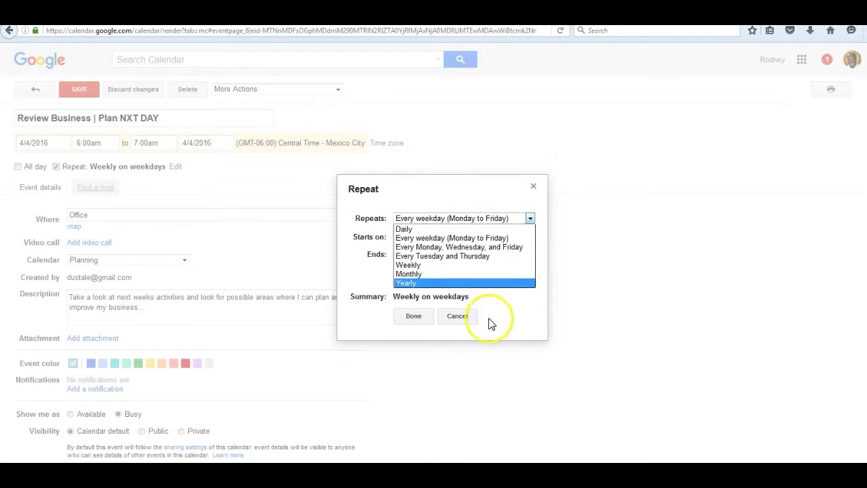
left_click(613, 264)
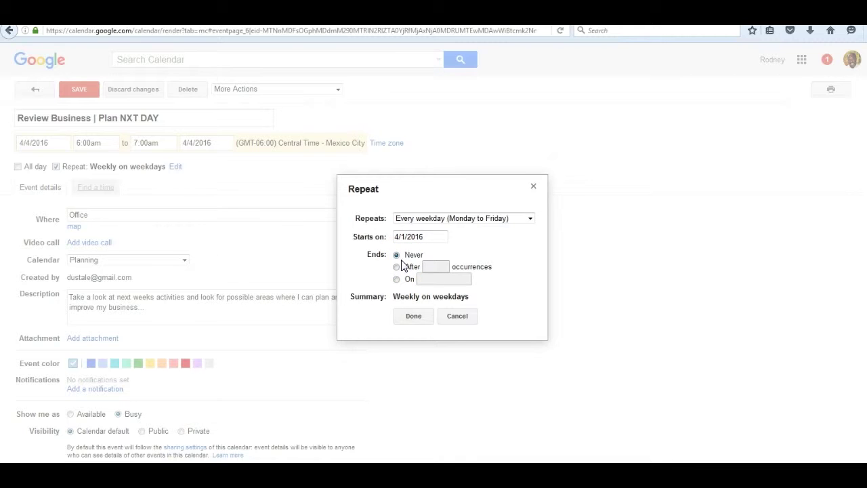
left_click(414, 317)
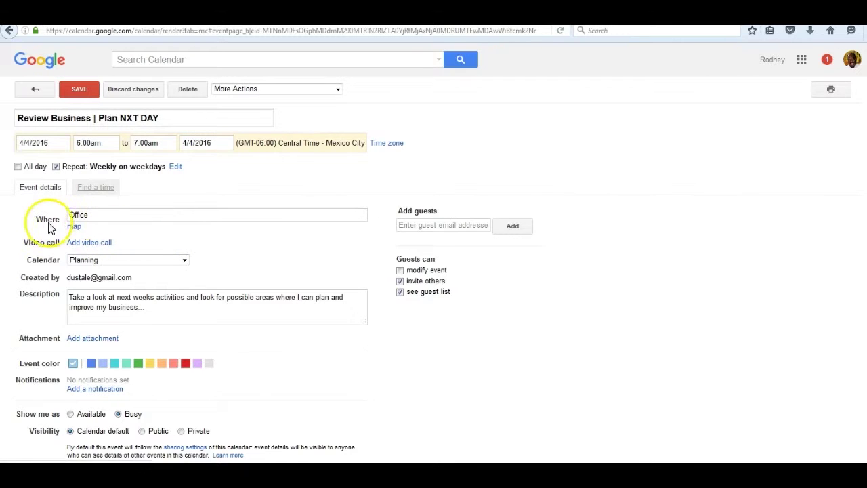
left_click(92, 218)
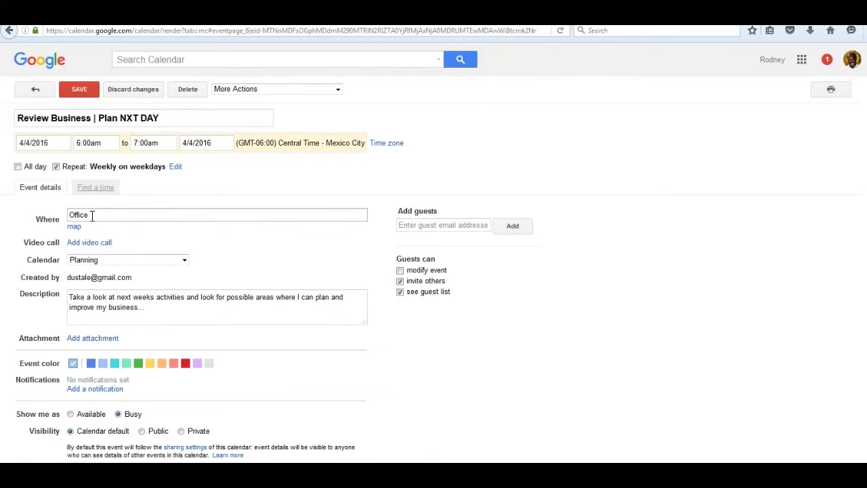
left_click(119, 230)
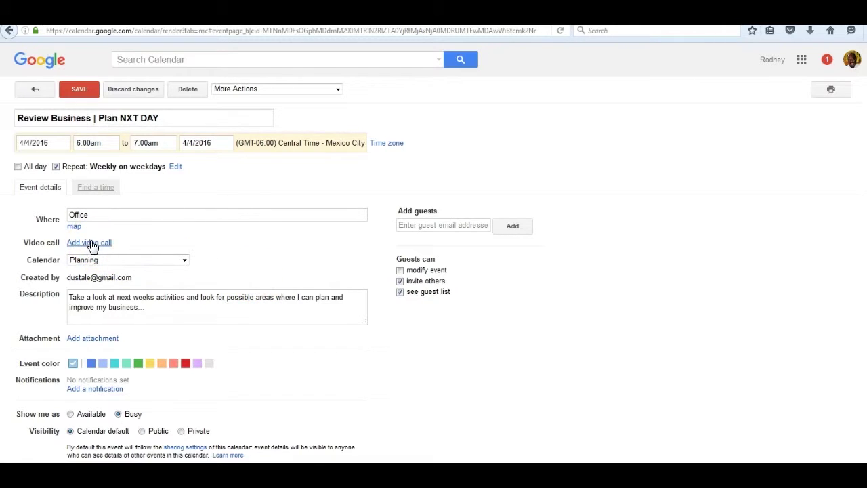
left_click(41, 267)
left_click(71, 303)
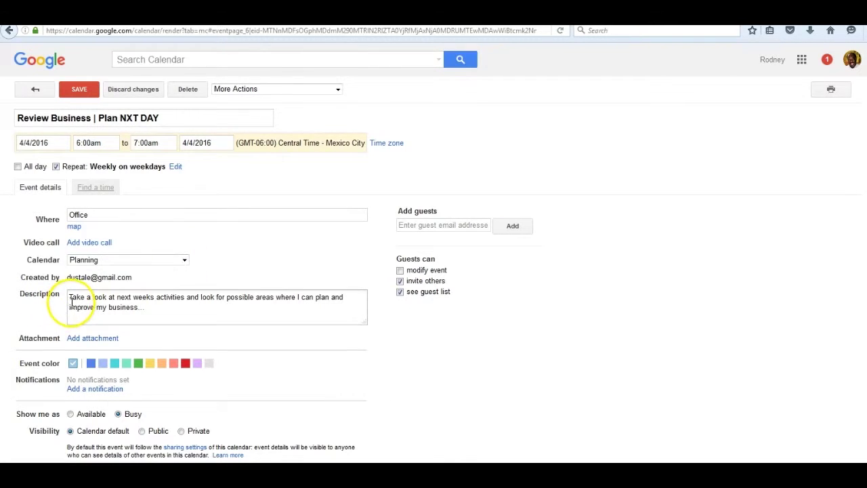
left_click(125, 305)
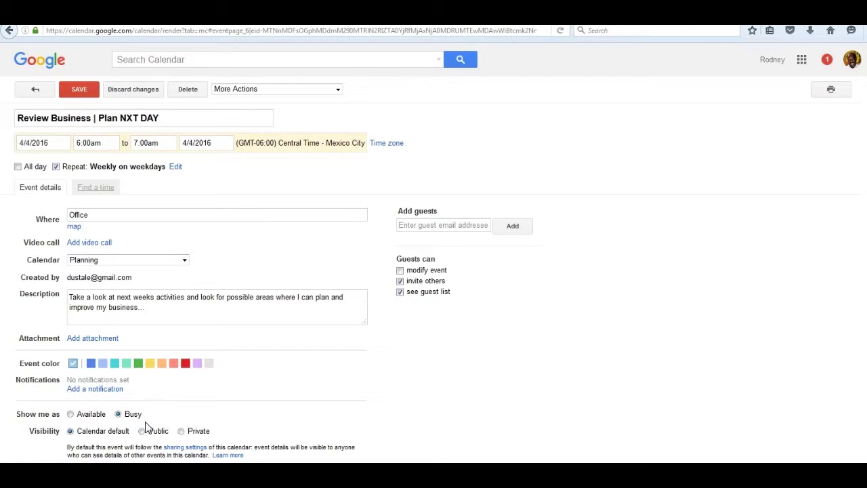
left_click(117, 414)
scroll(188, 411, "down", 1)
scroll(190, 413, "up", 1)
left_click(79, 88)
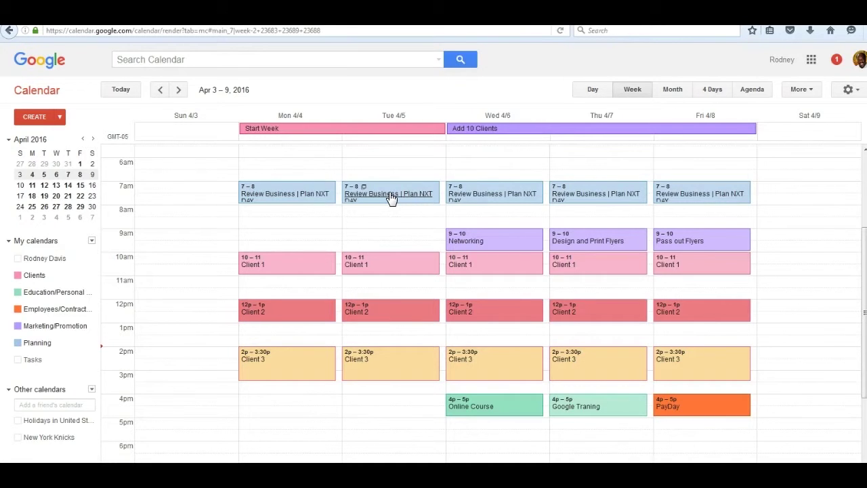
Drag the Tuesday event to a new slot, then reopen the Monday Review Business event.
left_click_drag(392, 197, 491, 320)
double_click(308, 195)
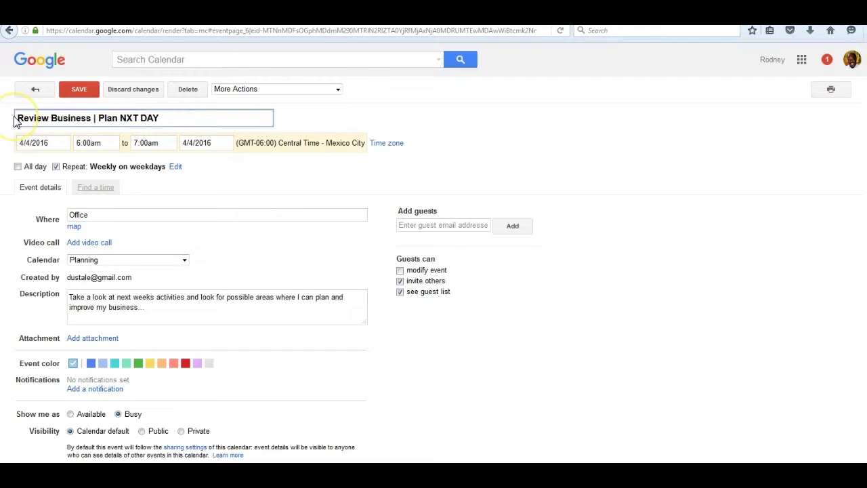
Bring up the Review Business event's Repeat dialog and list its repeat frequency choices.
left_click(165, 120)
left_click(174, 168)
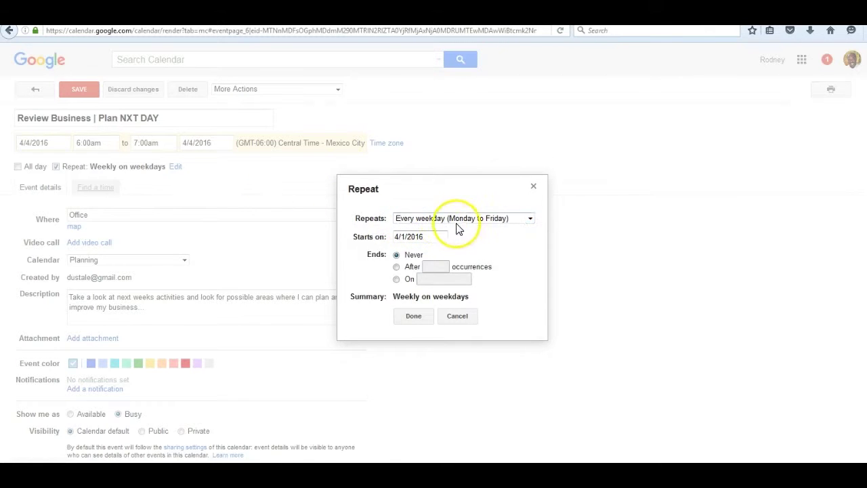
left_click(529, 219)
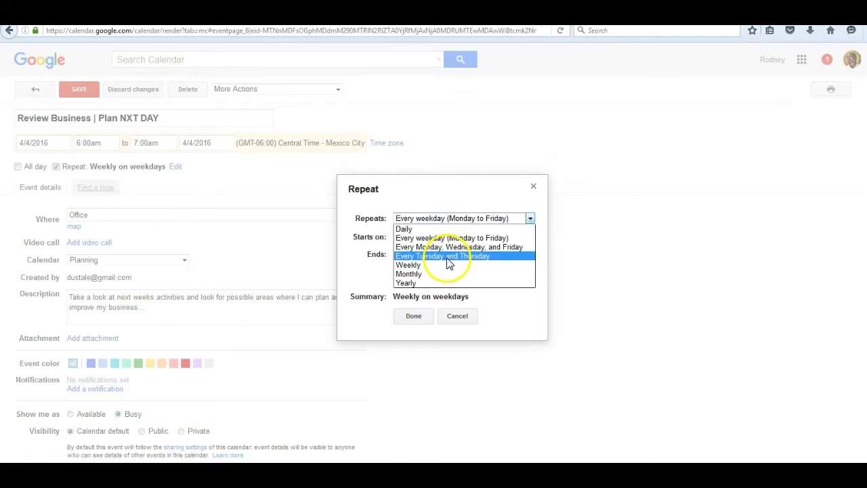
Keep Repeats at Every weekday (Monday to Friday) with Ends at Never, and confirm.
left_click(464, 218)
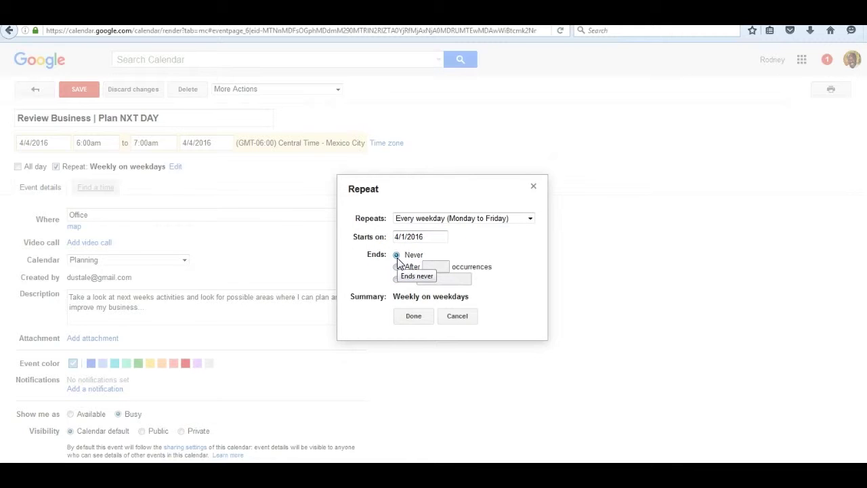
left_click(536, 247)
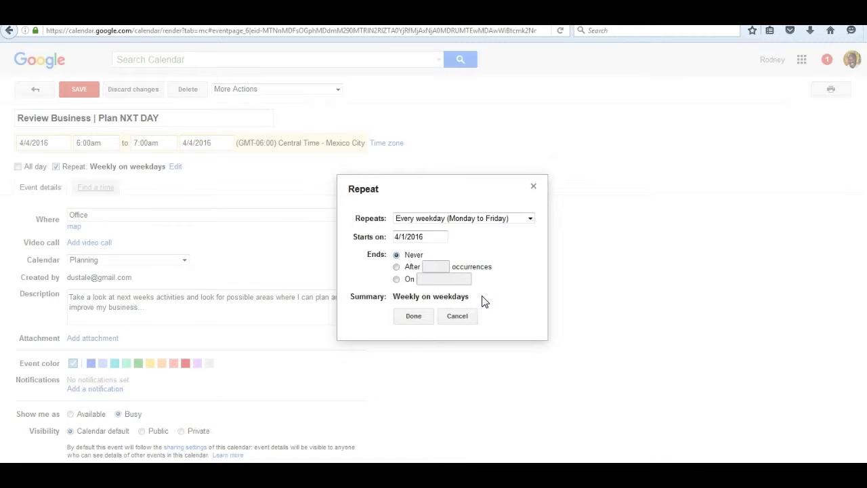
left_click(413, 316)
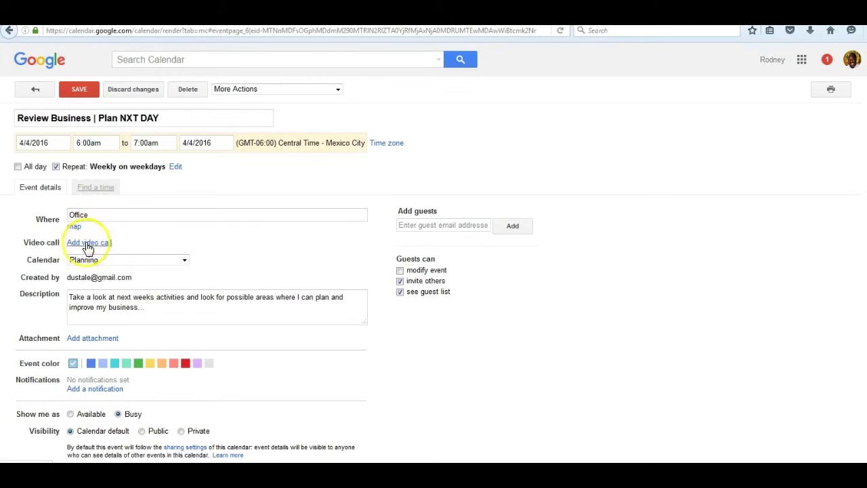
Check the event's calendar list and keep it assigned to the Planning calendar.
left_click(184, 262)
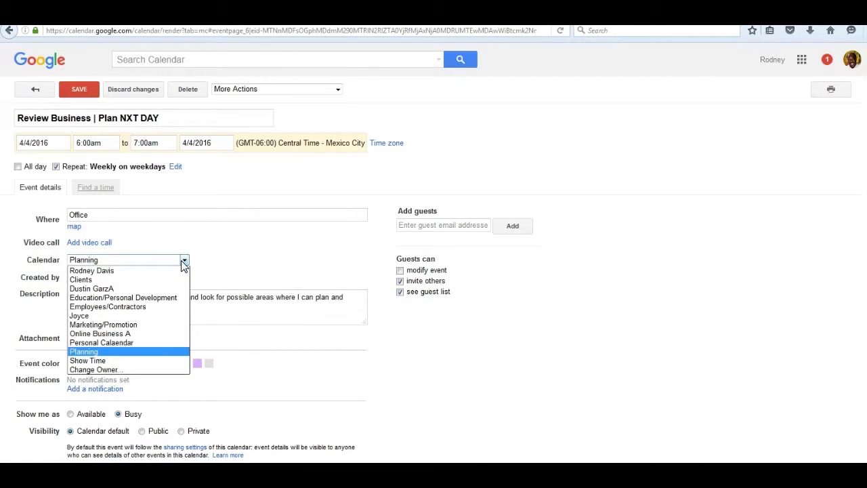
left_click(226, 266)
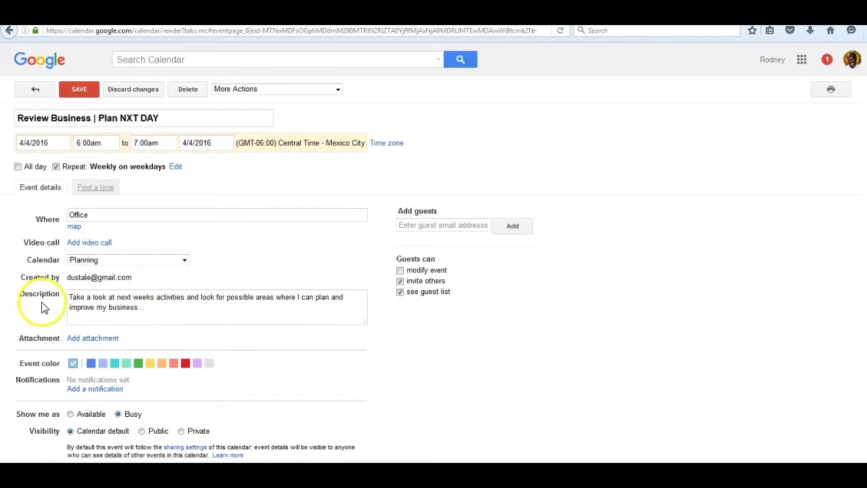
left_click_drag(41, 307, 171, 306)
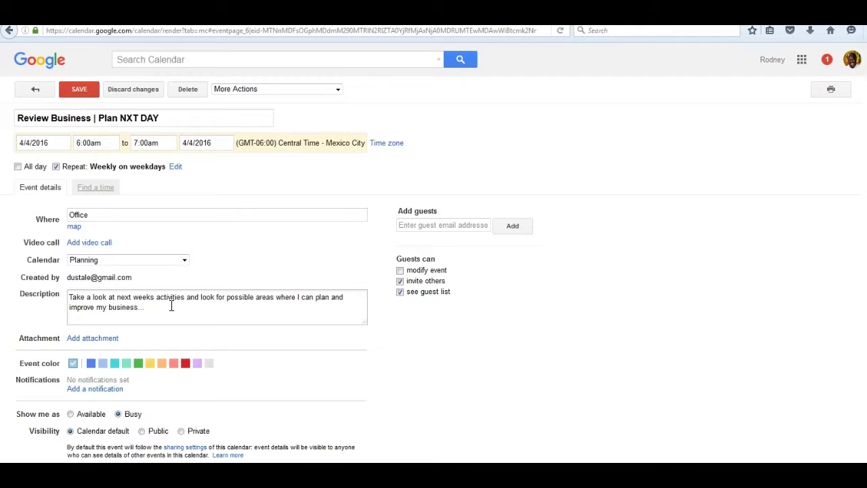
left_click(165, 304)
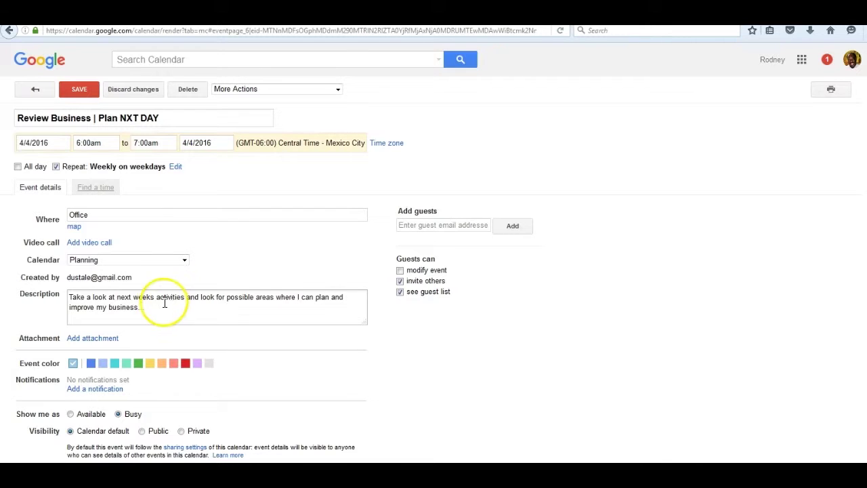
left_click(74, 366)
left_click(241, 373)
left_click(242, 372)
Save the weekday-recurring 'Review Business | Plan NXT DAY' event.
left_click(78, 90)
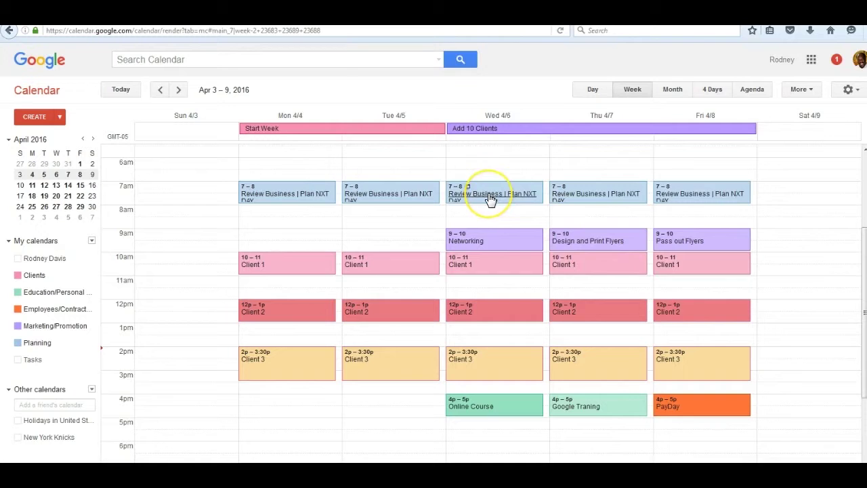
left_click(509, 248)
left_click(508, 263)
Review the new recurring events in Week view and bring up the Clients calendar's options menu.
left_click(680, 406)
scroll(484, 302, "down", 1)
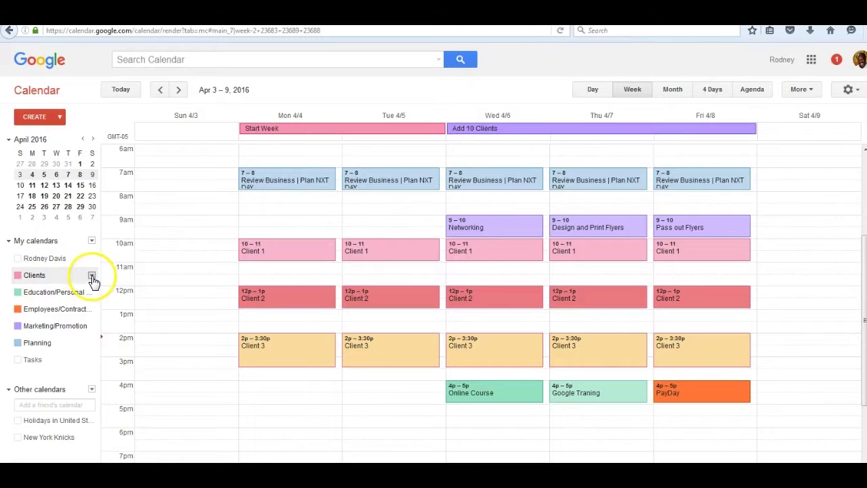
left_click(93, 277)
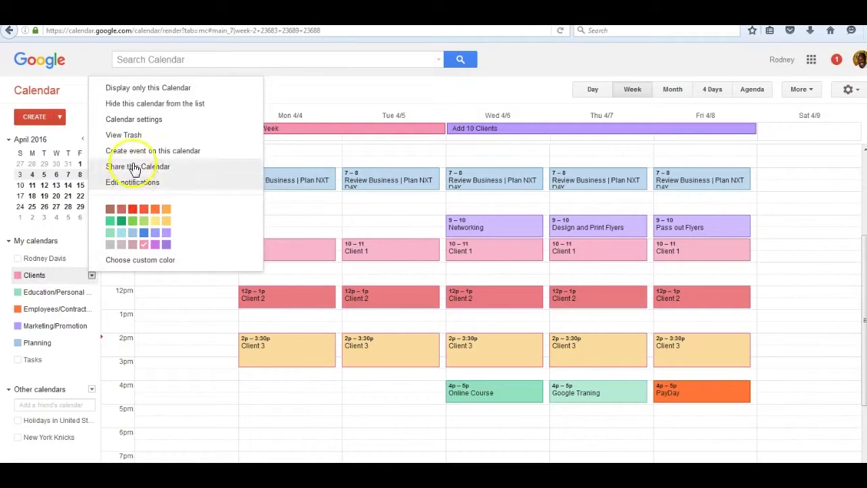
Display only the Clients calendar, then also show Marketing/Promotion events.
left_click(156, 90)
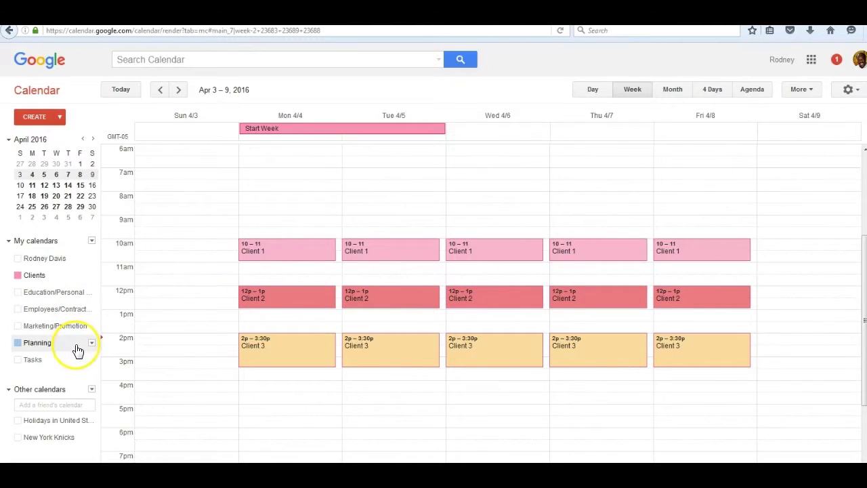
left_click(19, 327)
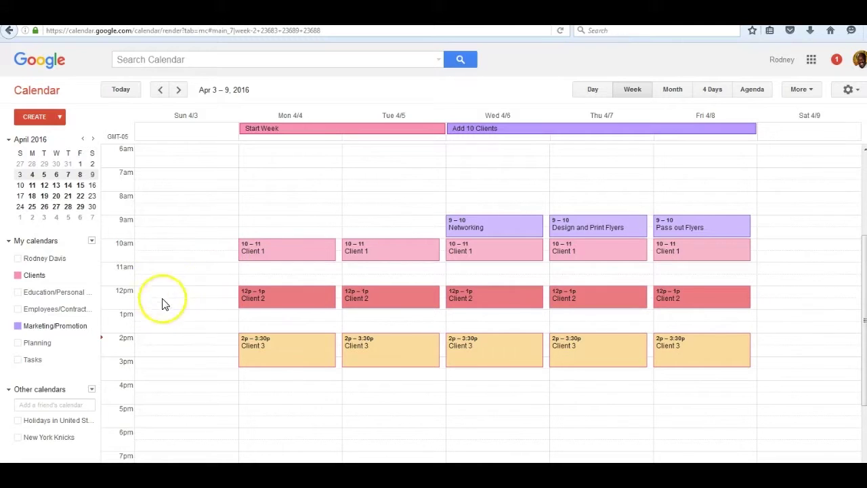
Turn on the Planning and Employees/Contractors calendars, leaving Education/Personal hidden.
left_click(19, 344)
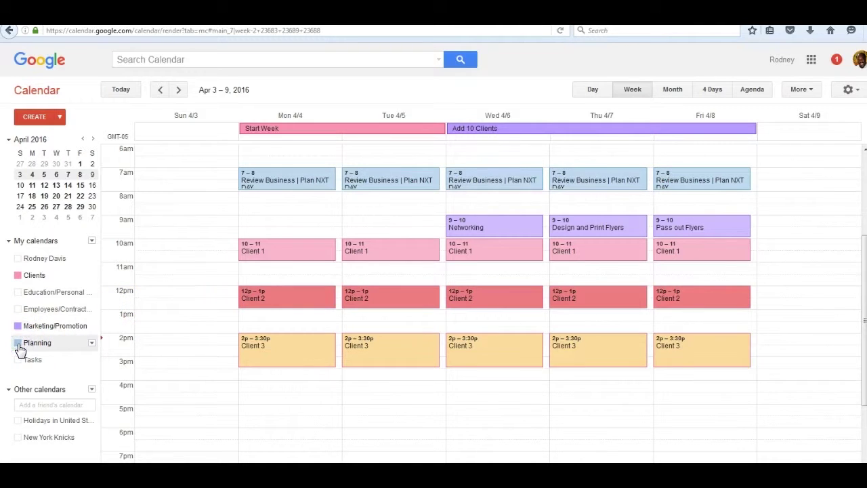
left_click(19, 311)
left_click(19, 292)
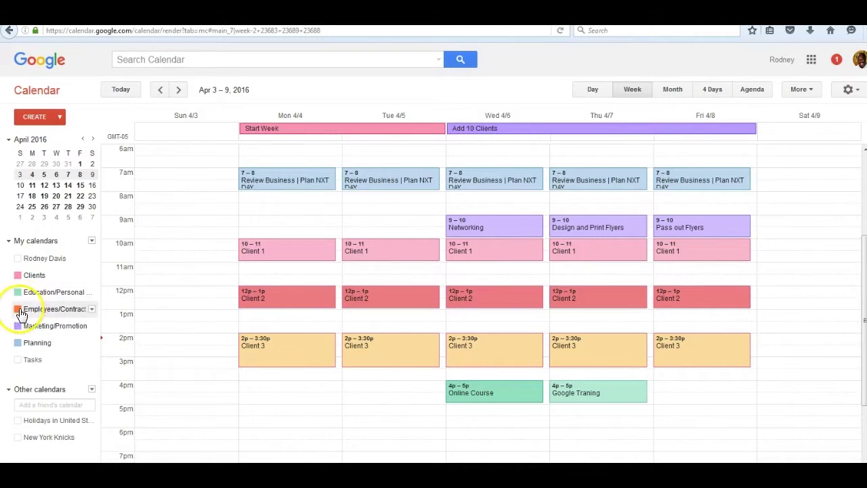
left_click(19, 309)
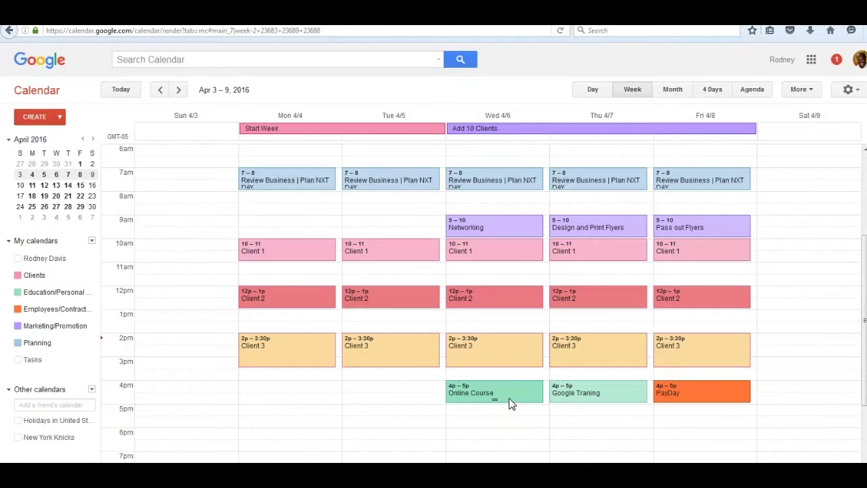
left_click(23, 292)
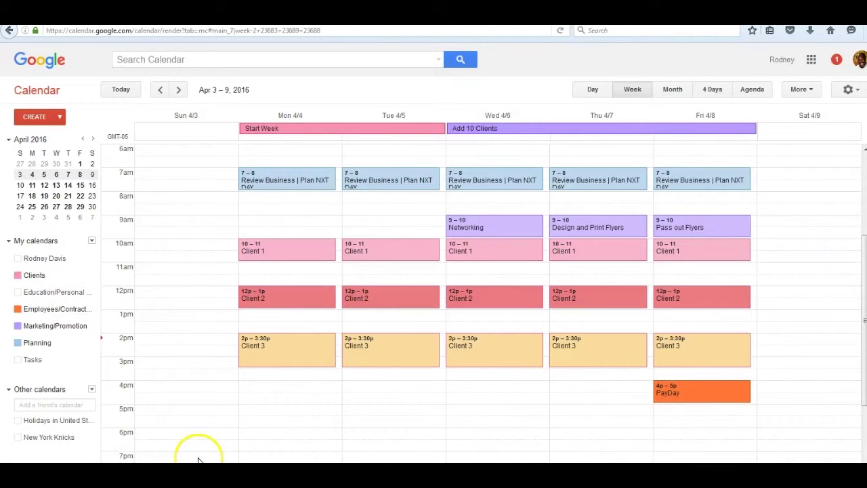